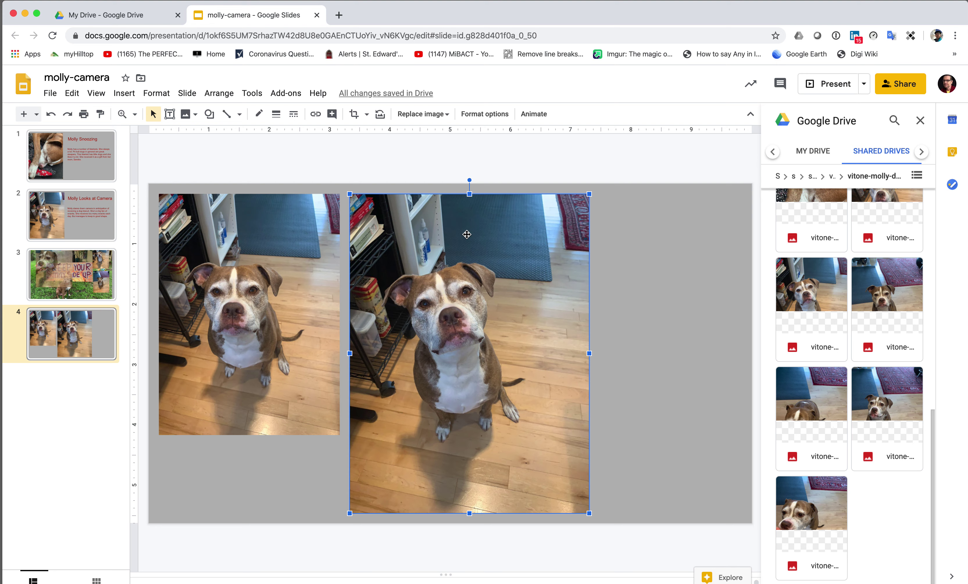
Set the middle dog photo's width to 3 in with the aspect ratio locked, and close the format options.
left_click(487, 115)
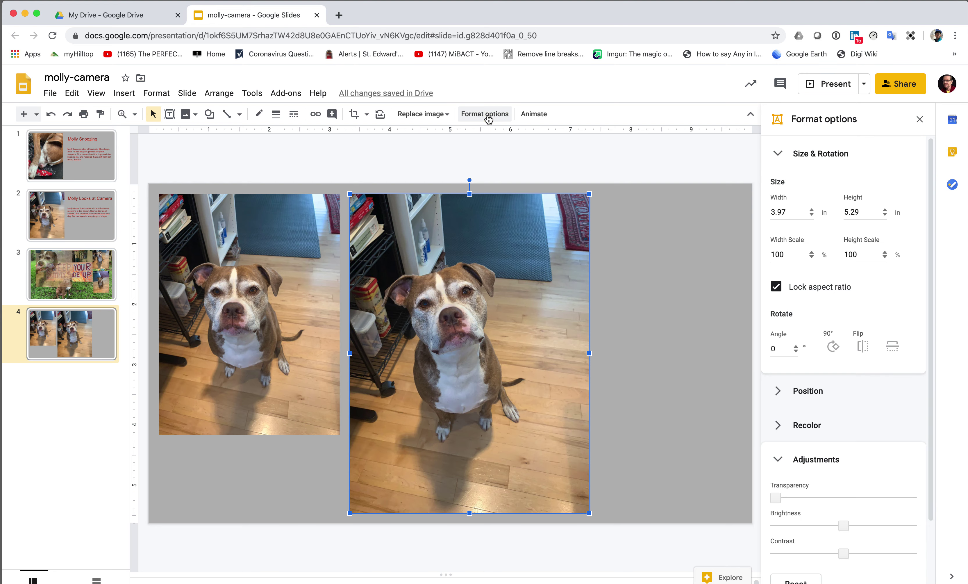
left_click(775, 213)
double_click(776, 212)
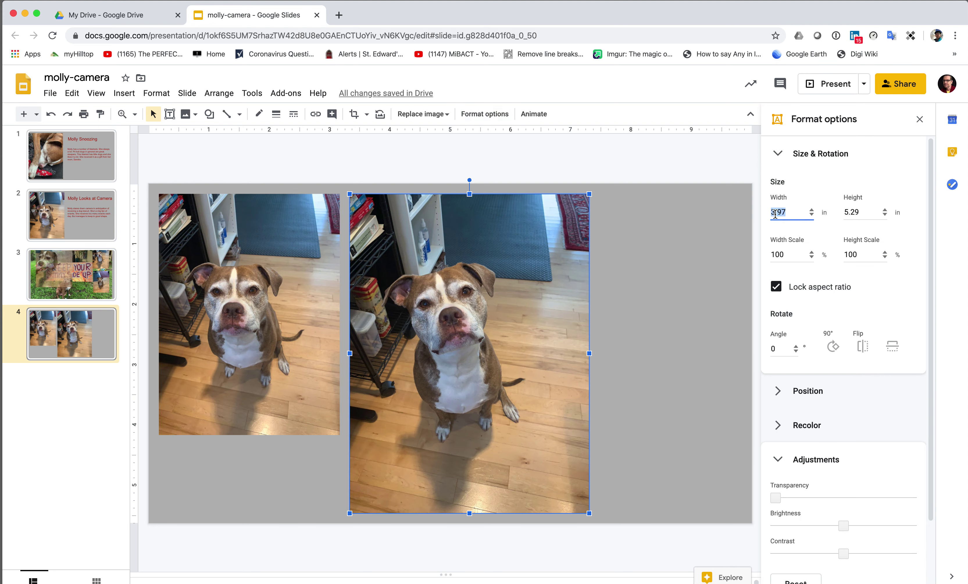
type("3")
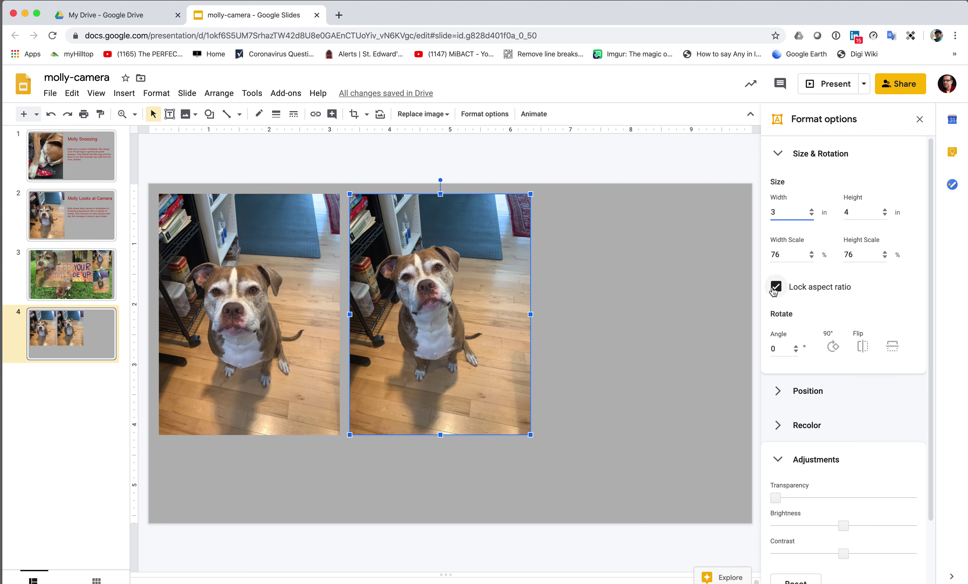
left_click(920, 119)
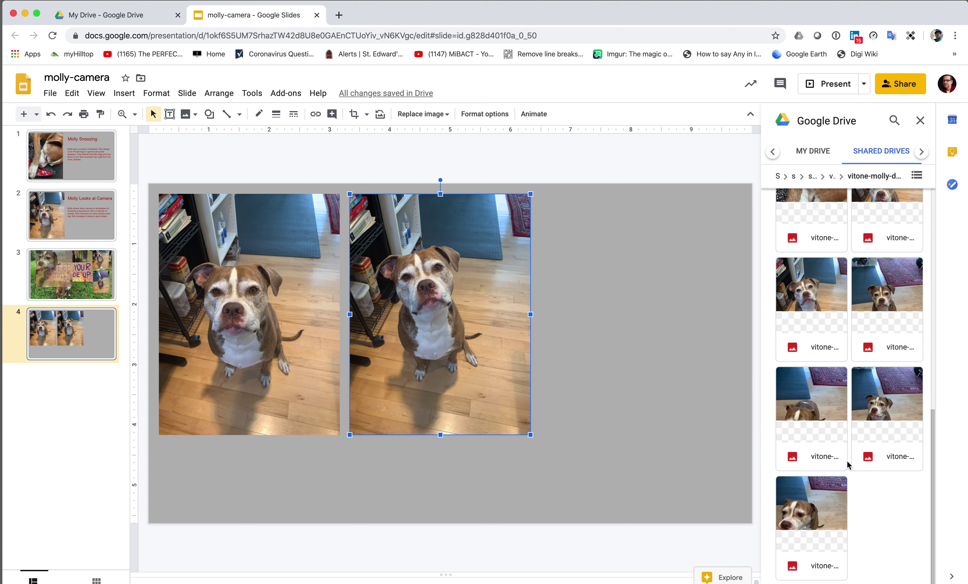
Insert the last dog photo from the shared drive folder beside the other two and set its width to 3 in.
left_click(814, 506)
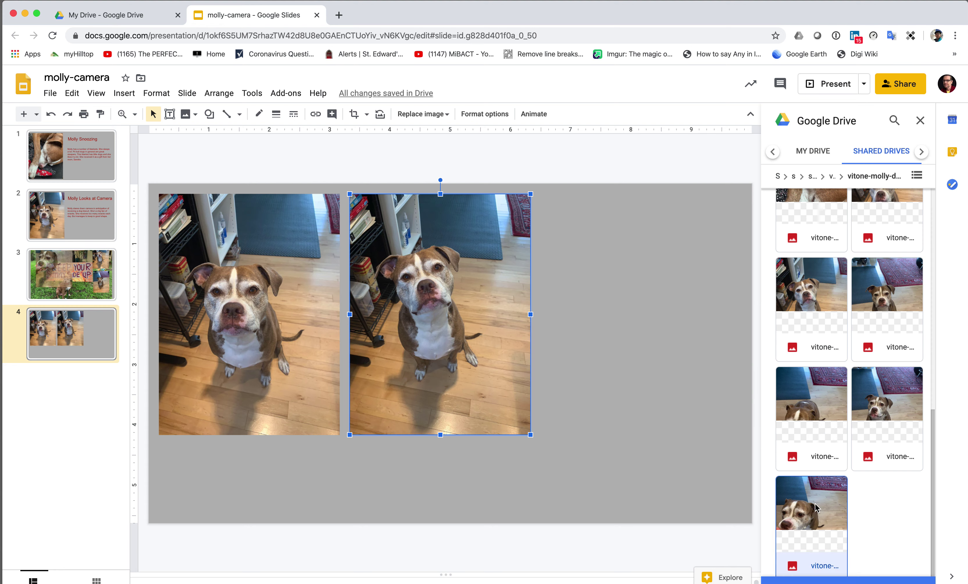
left_click_drag(816, 507, 691, 316)
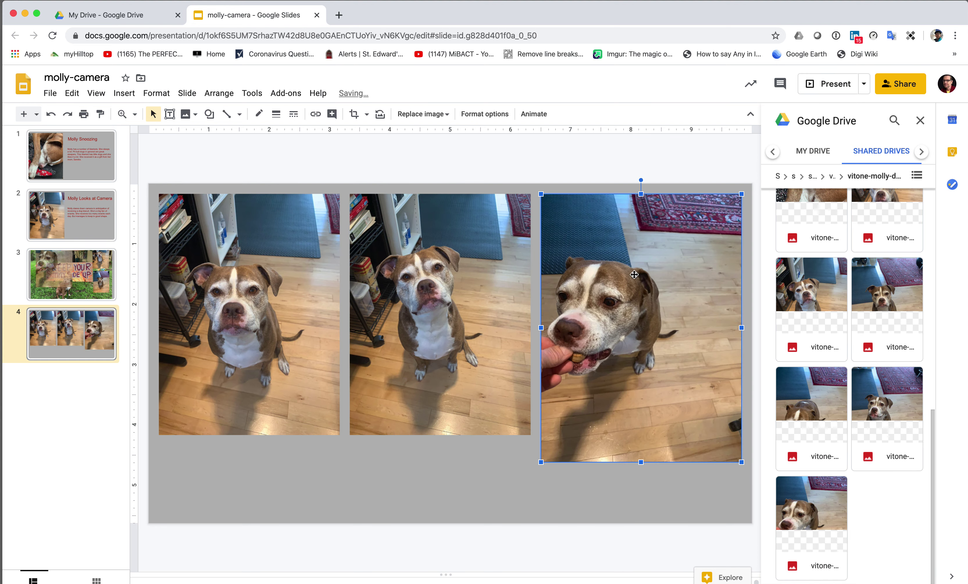
left_click(478, 114)
left_click(783, 212)
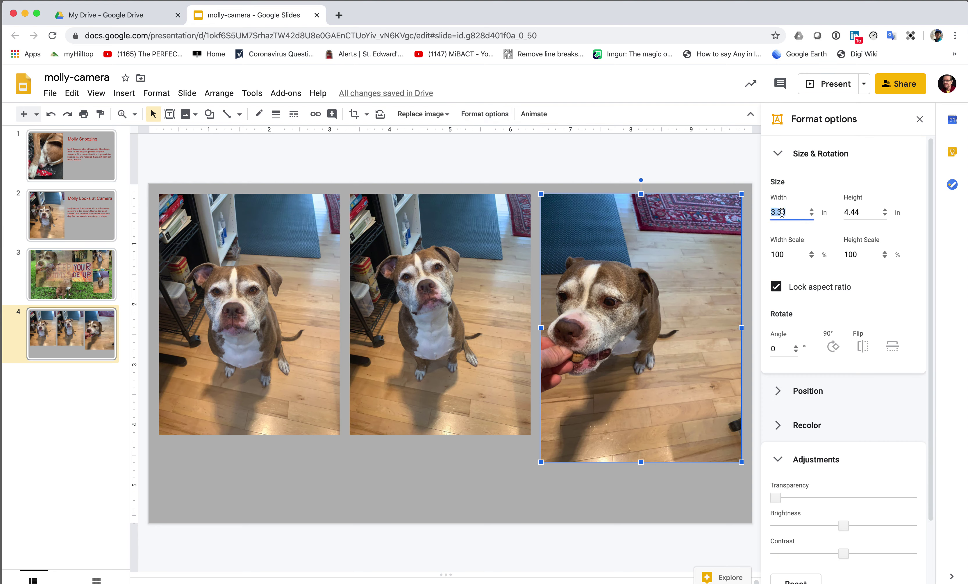
type("3")
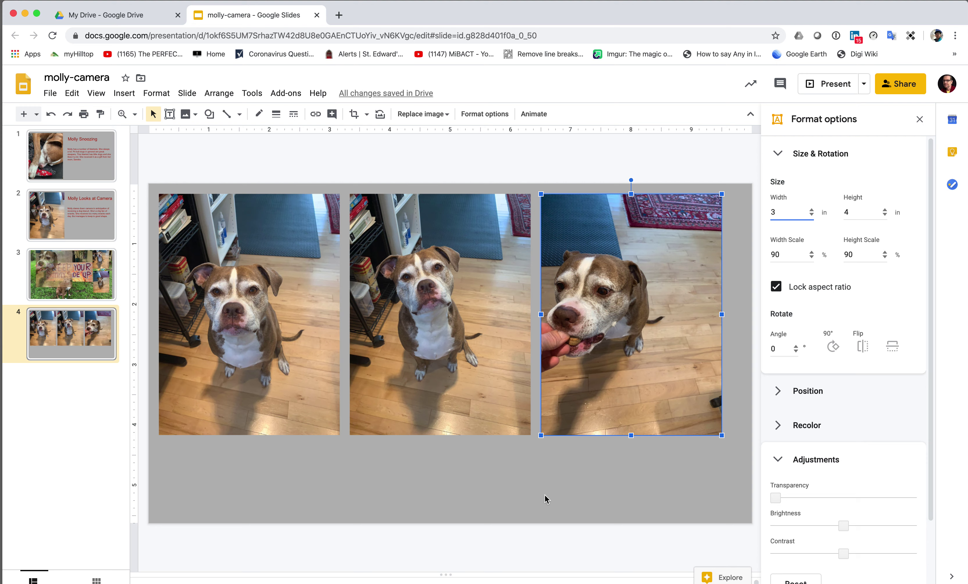
left_click(541, 481)
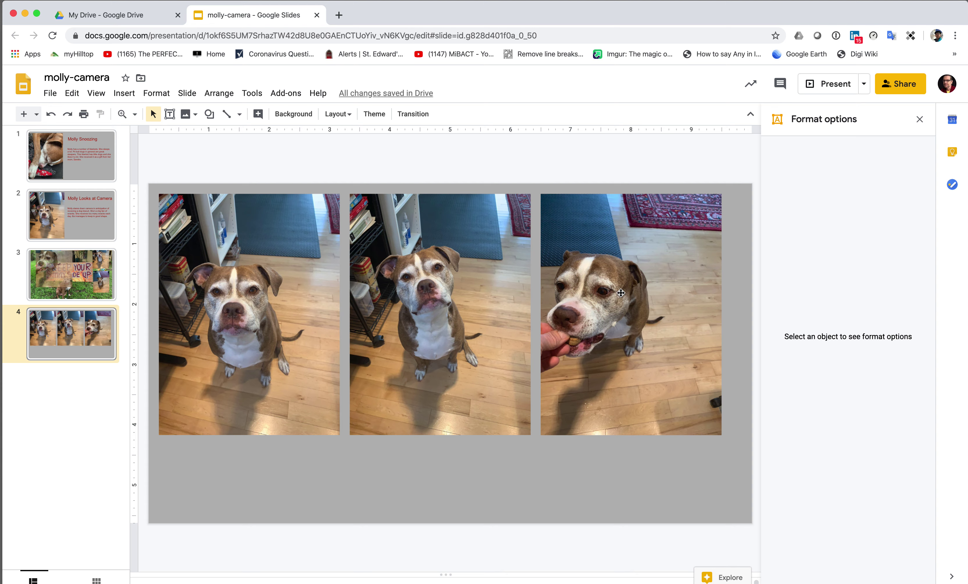
Move the third photo down toward the slide's right edge and place the middle photo level with it, roughly midway between the outer photos.
left_click(634, 282)
left_click_drag(635, 282, 653, 296)
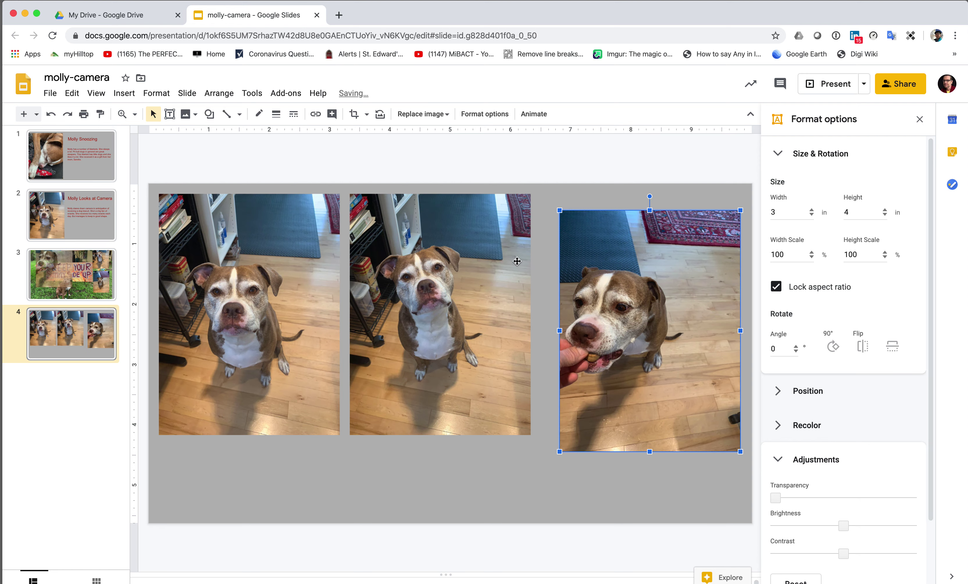
mouse_move(518, 261)
left_mouse_down()
mouse_move(530, 284)
mouse_move(519, 276)
left_mouse_up()
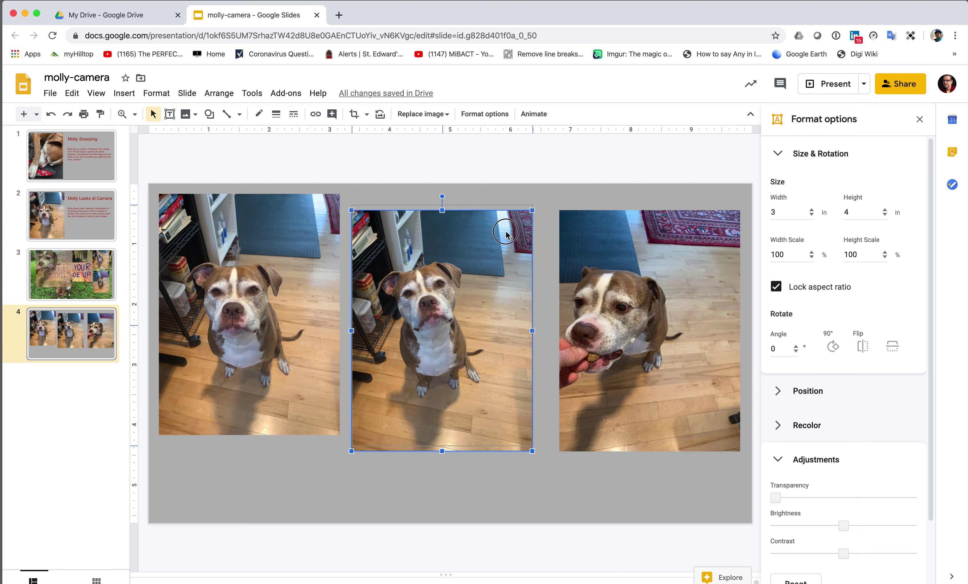
left_click_drag(506, 236, 507, 238)
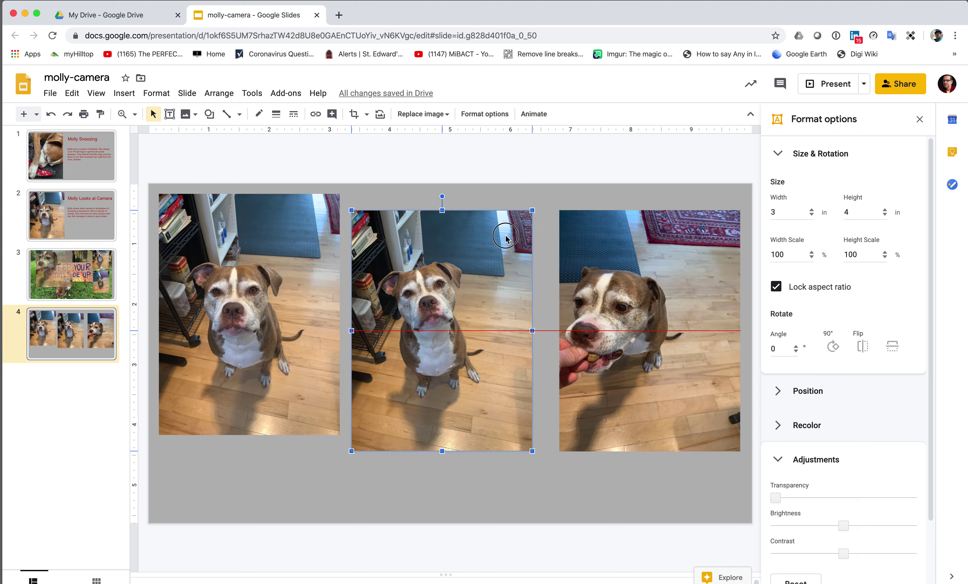
left_click_drag(506, 238, 517, 239)
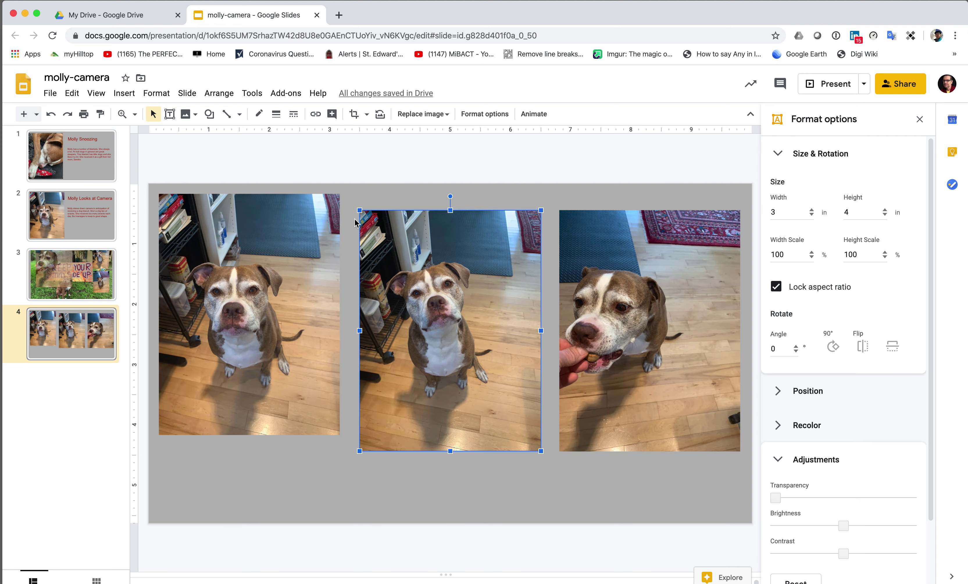
Move the left photo down level with the other two and nudge the right photo slightly to the left.
left_click(309, 218)
left_click_drag(310, 223, 310, 240)
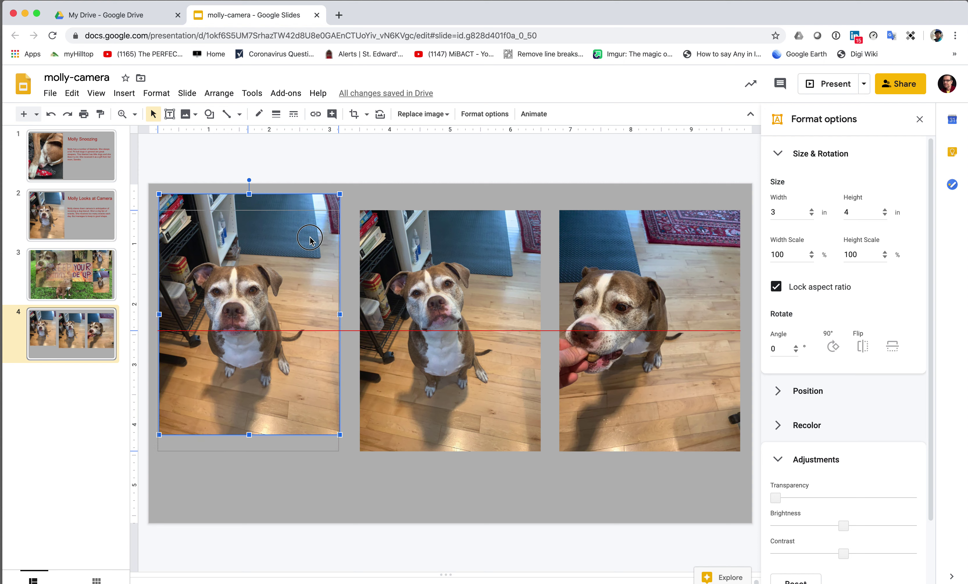
left_click_drag(310, 240, 311, 241)
left_click(604, 244)
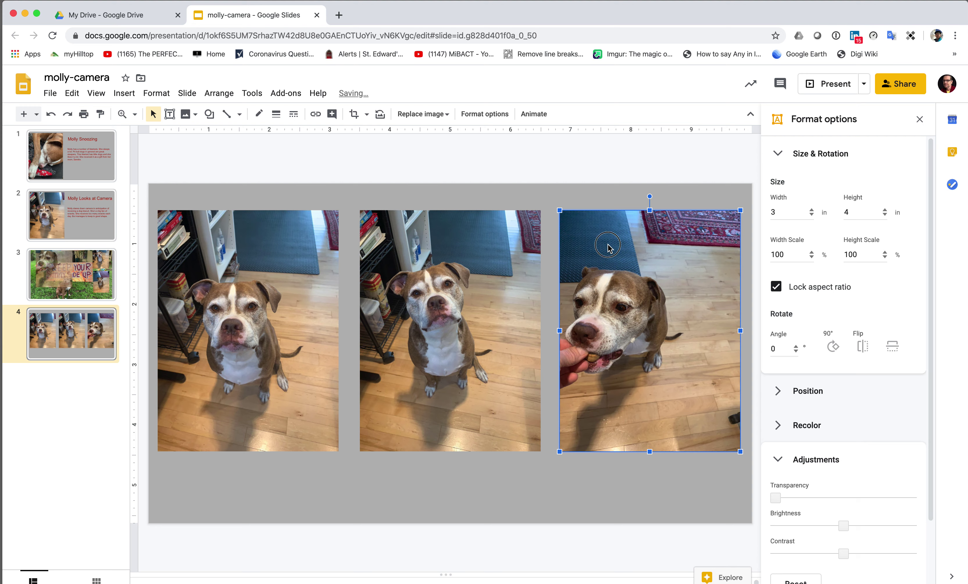
left_click_drag(608, 246, 607, 244)
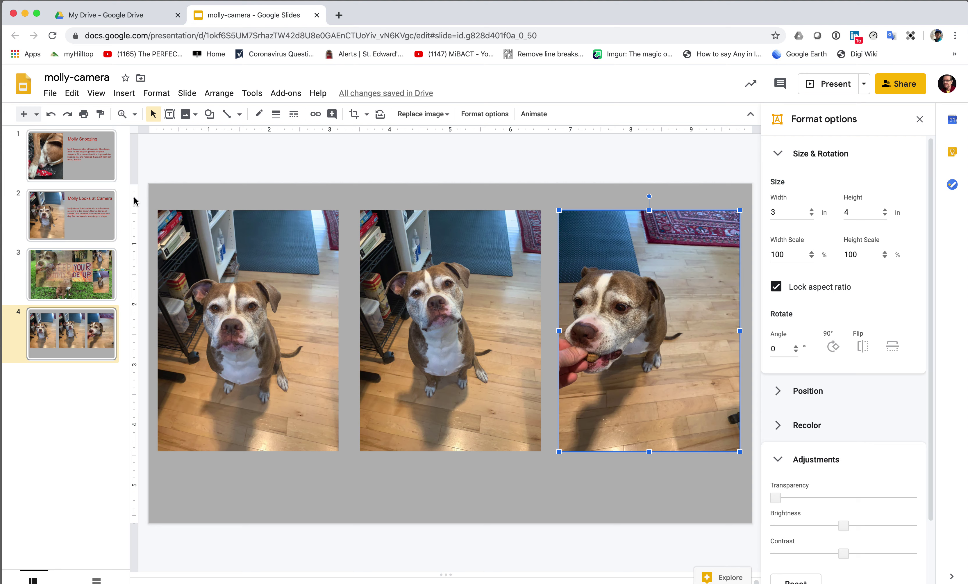
Add two vertical guides, one at 0.15 in on the left photo's edge and one just inside the slide's right edge.
left_click_drag(134, 202, 158, 193)
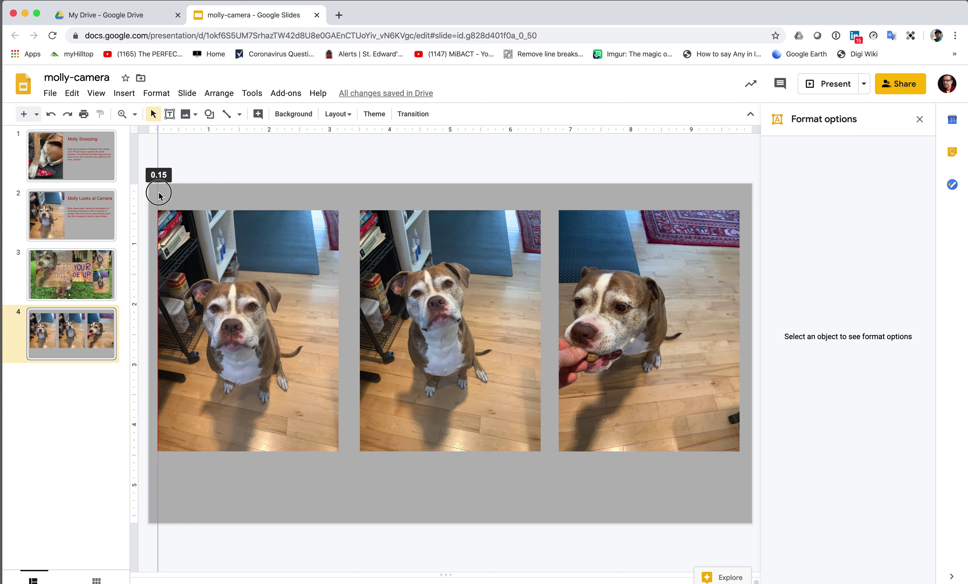
left_click_drag(159, 193, 752, 246)
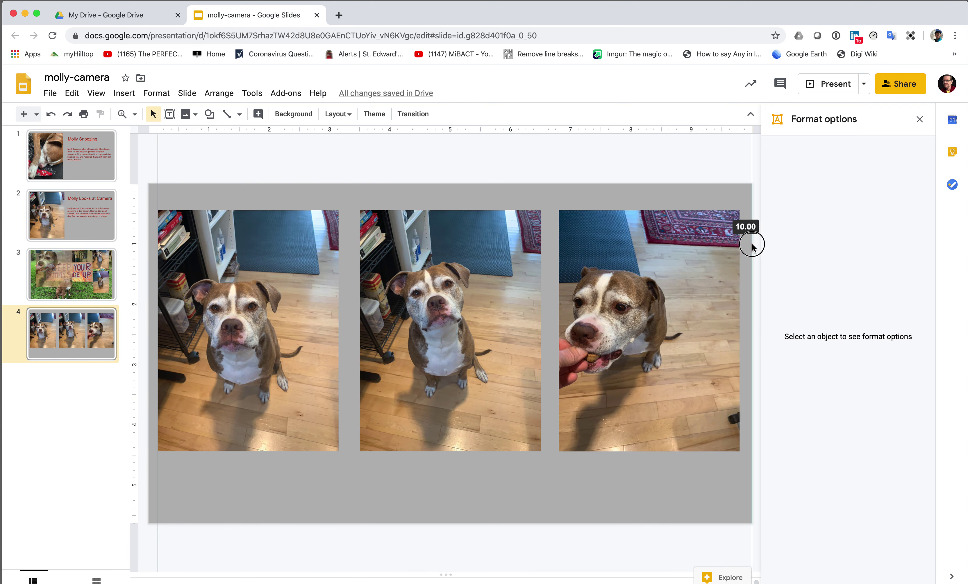
left_click_drag(752, 248, 745, 244)
Return to slide 4 and align the right photo's outer edge with the right vertical guide.
left_click(17, 251)
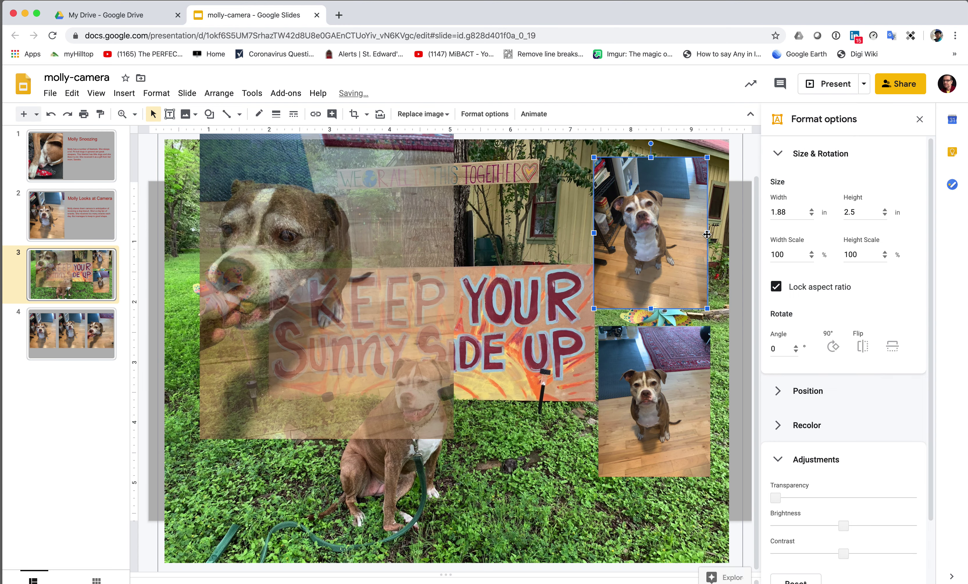
left_click(83, 334)
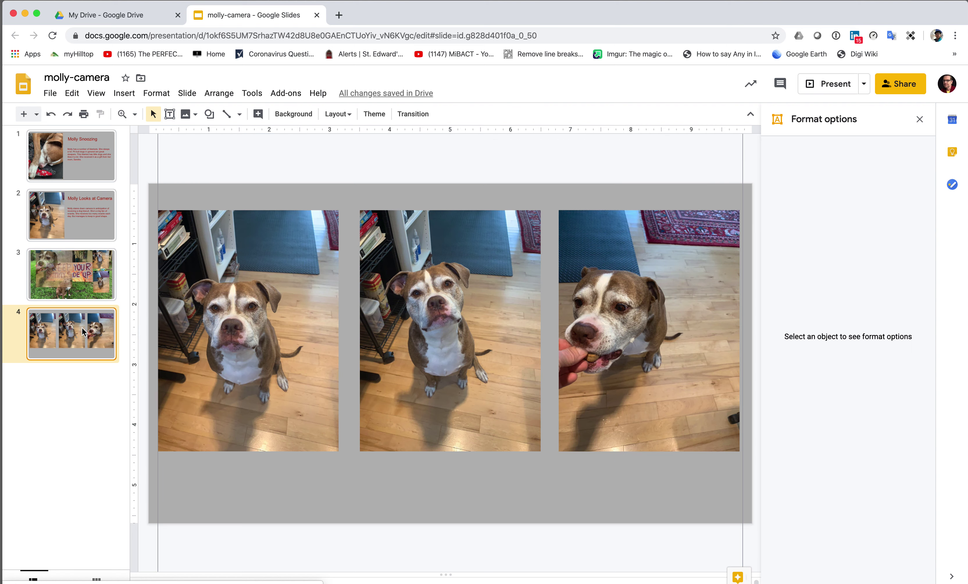
left_click(653, 246)
left_click_drag(653, 247, 654, 249)
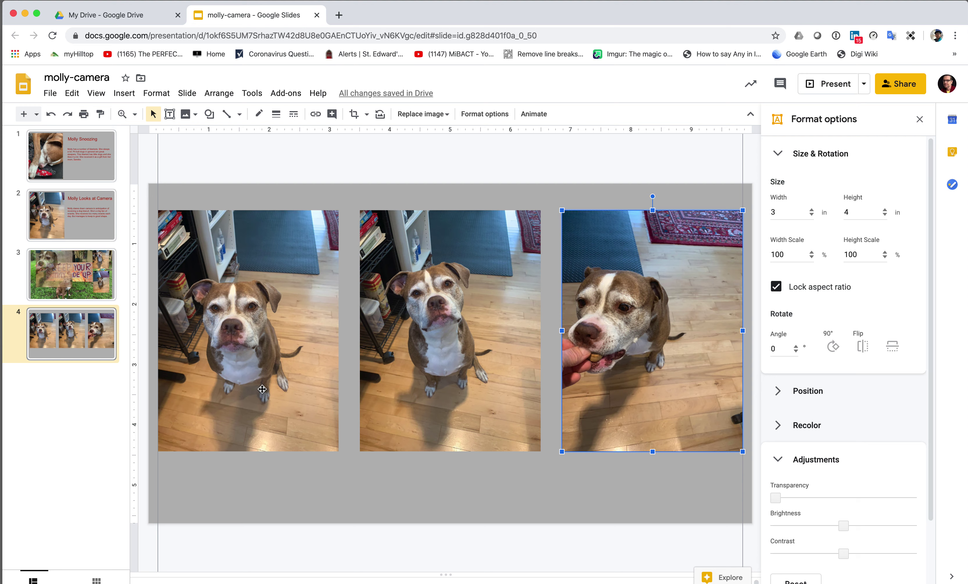
Set the width of each of the three photos to 2.5 in with the aspect ratio locked.
left_click(238, 241)
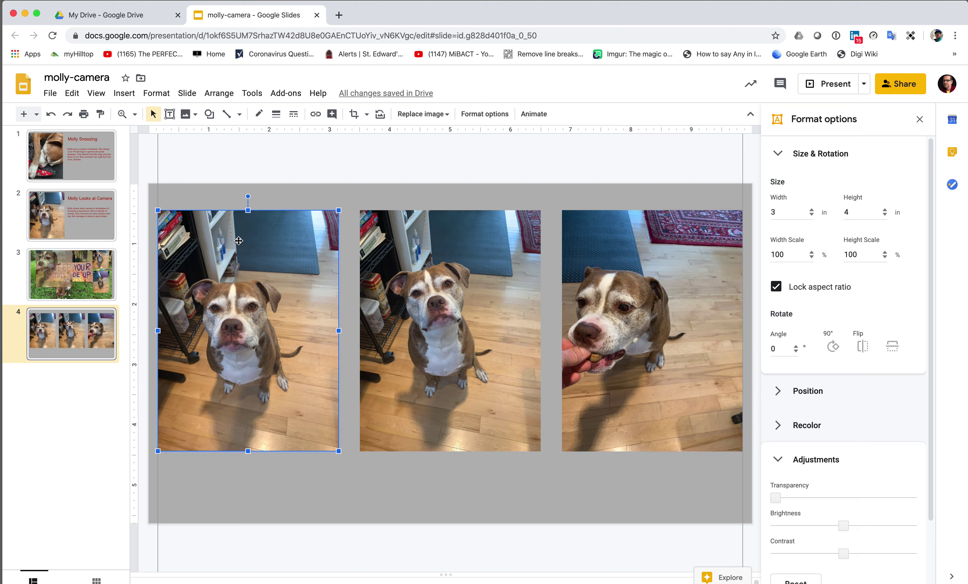
left_click(780, 212)
type("2.5")
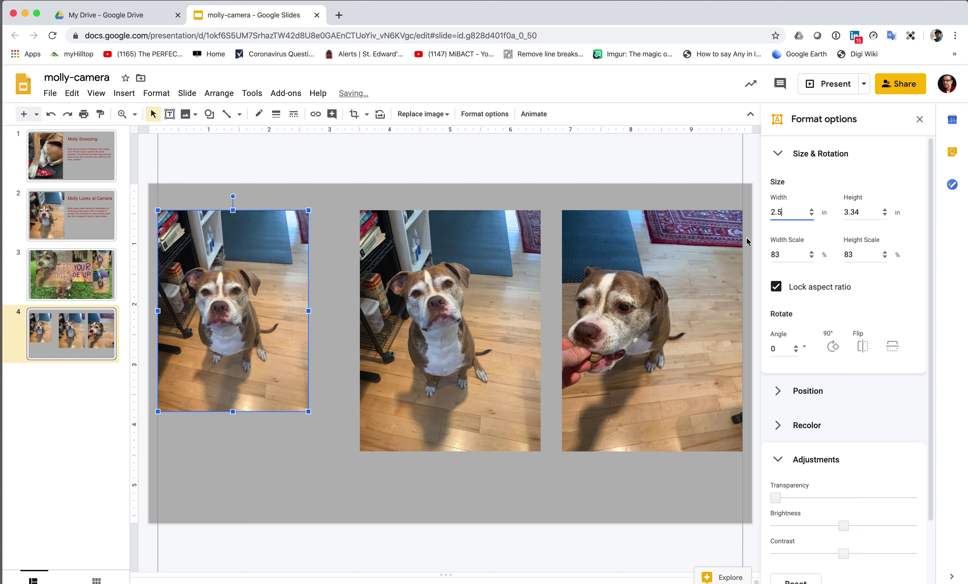
left_click(480, 226)
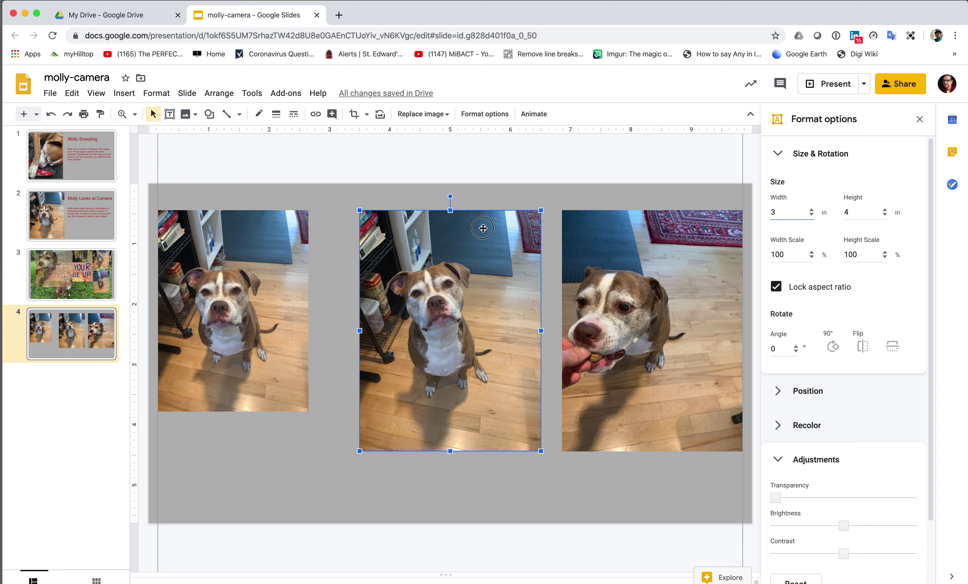
double_click(772, 212)
type("2.5")
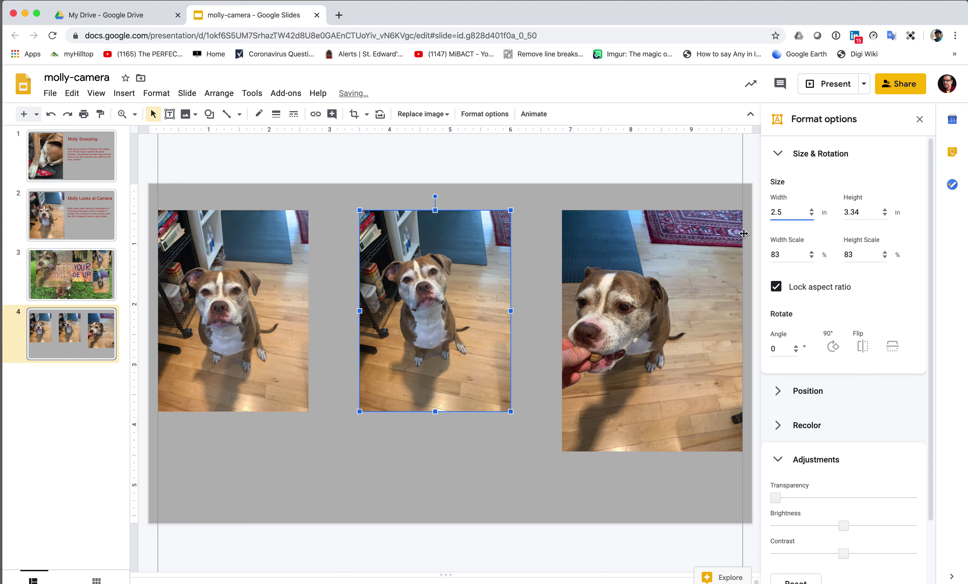
left_click(704, 220)
double_click(773, 212)
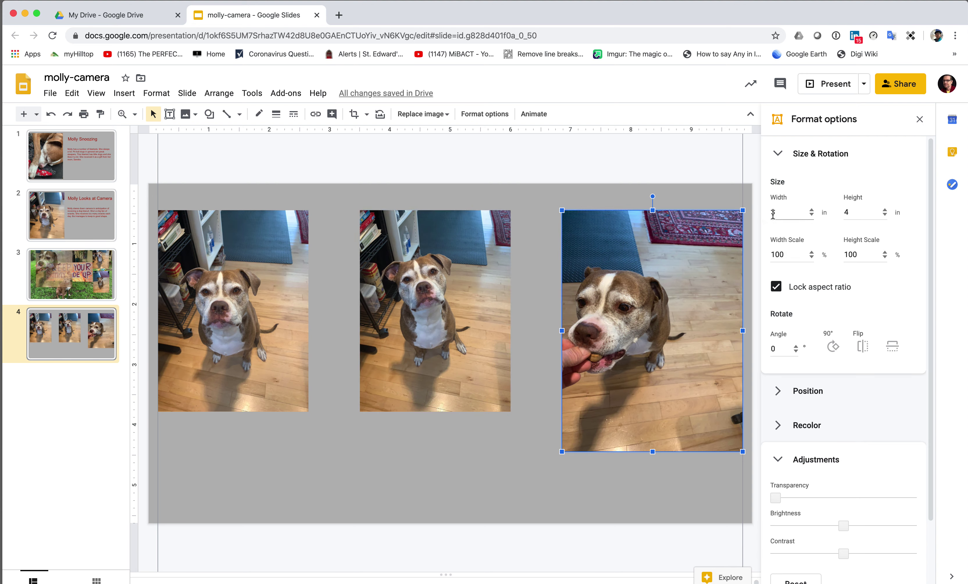
type("2.5")
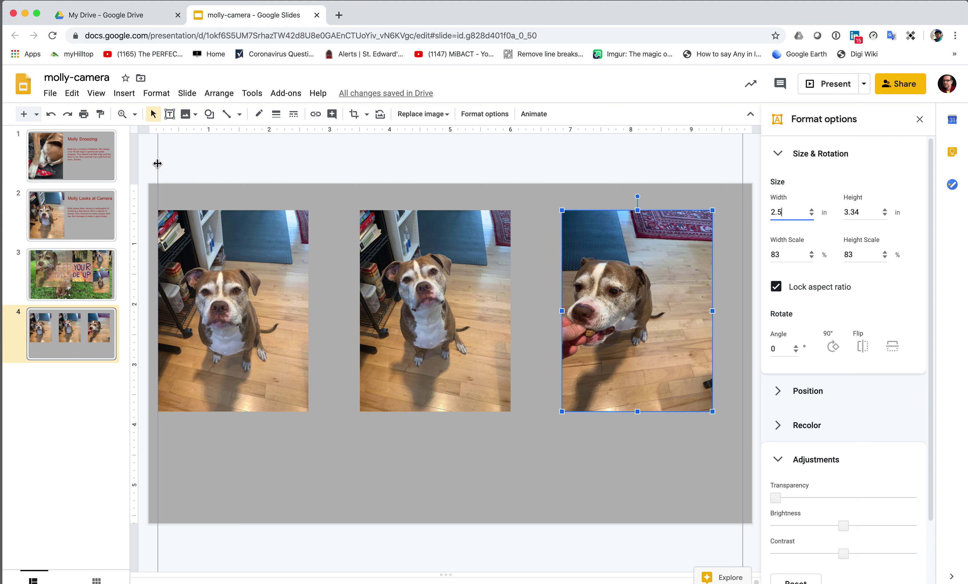
Move the vertical guides inward to about 0.5 in and 9.5 in, and align the outer photos' outside edges with them.
left_click_drag(158, 164, 176, 162)
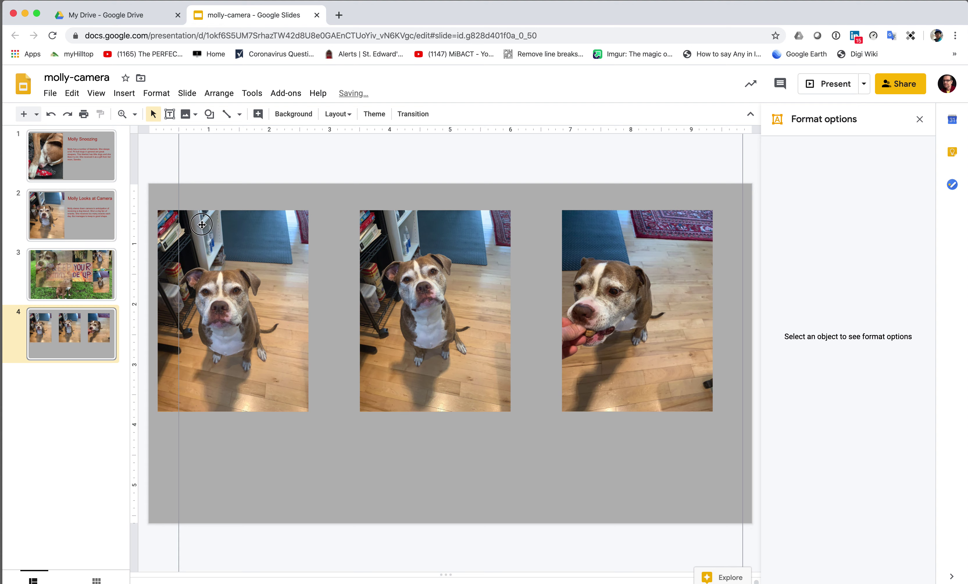
left_click_drag(202, 224, 222, 224)
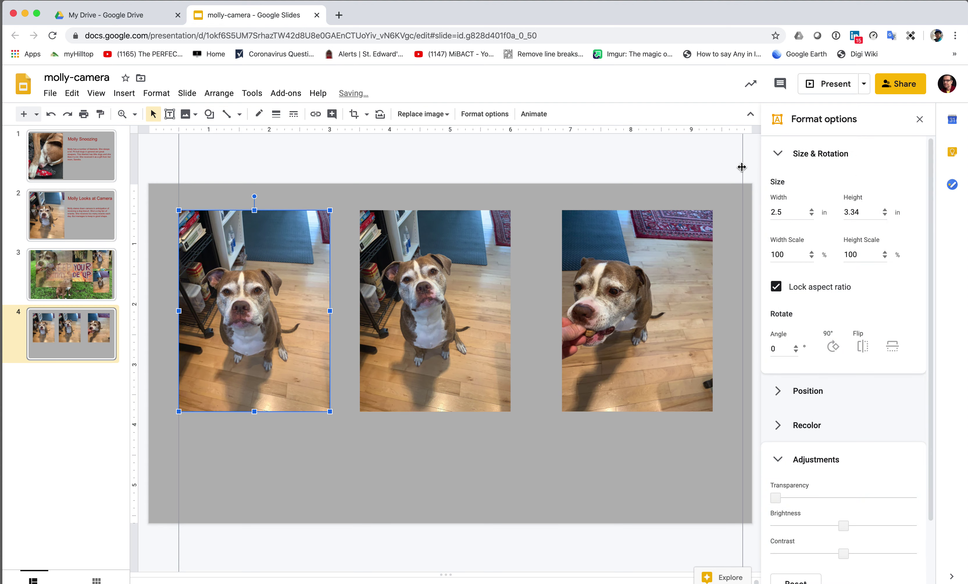
left_click_drag(742, 167, 722, 166)
left_click(645, 224)
left_click_drag(645, 223, 654, 224)
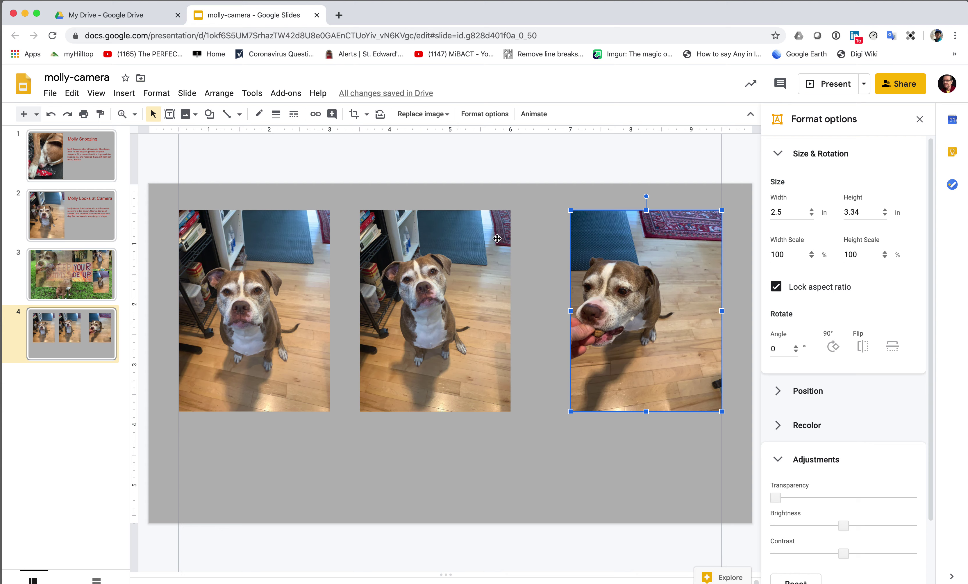
Move the middle photo to leave equal gaps to both outer photos, keeping it level with them.
left_click_drag(498, 240, 527, 241)
left_click_drag(535, 240, 503, 242)
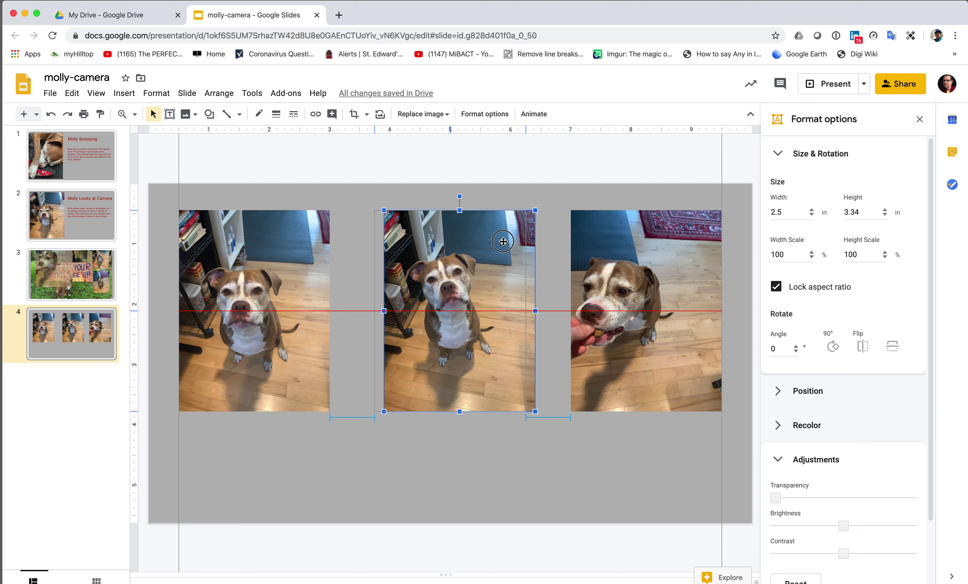
left_click_drag(504, 242, 503, 242)
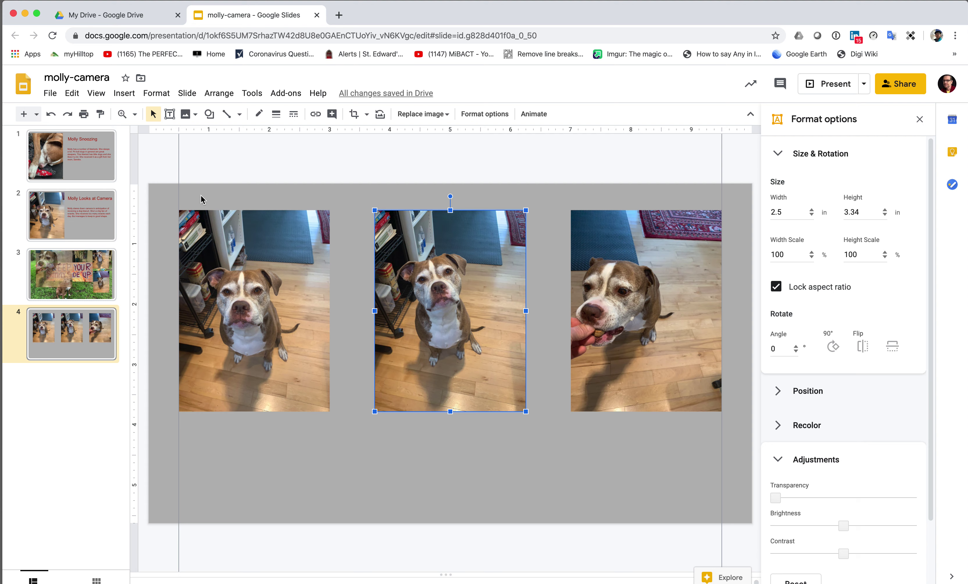
Select all three photos and move them down together to the vertical middle of the slide.
left_click_drag(166, 196, 735, 345)
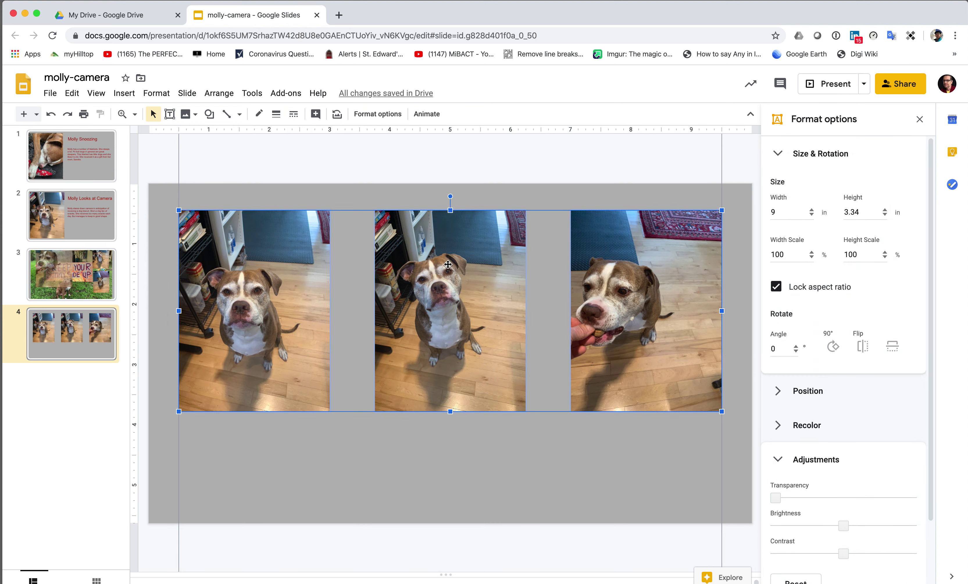
left_click_drag(454, 228, 454, 273)
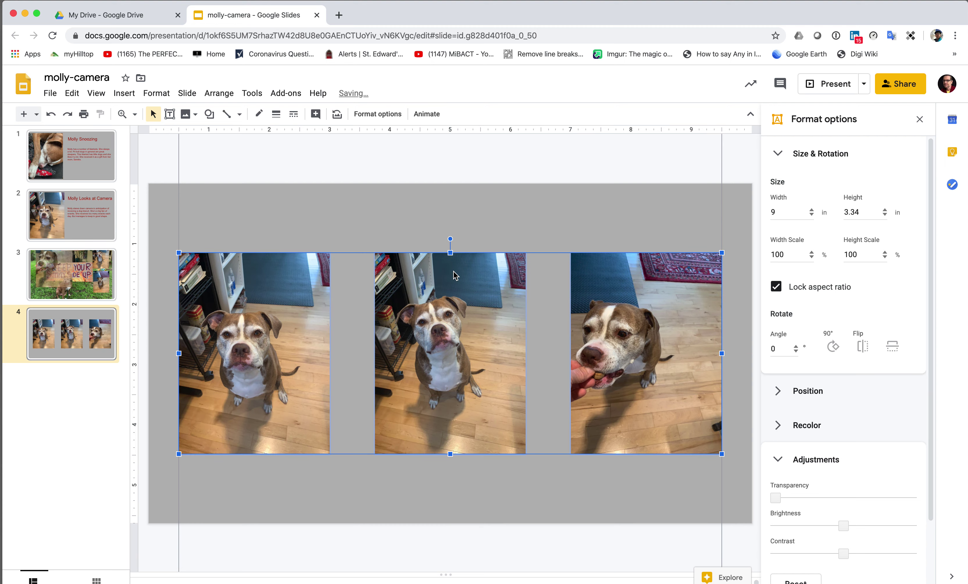
left_click(543, 480)
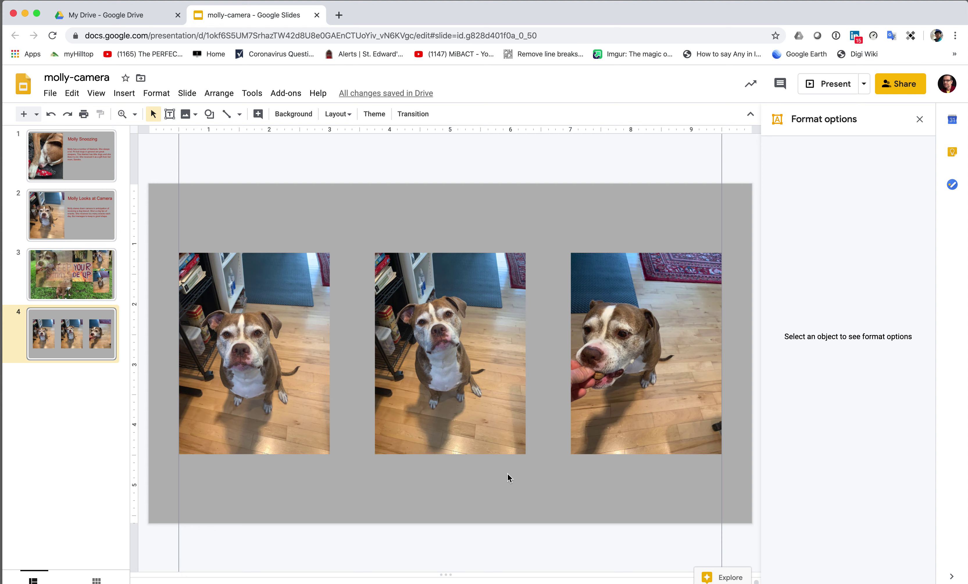
Present the slideshow from the beginning, view all four slides in order, and return to editing.
left_click(865, 84)
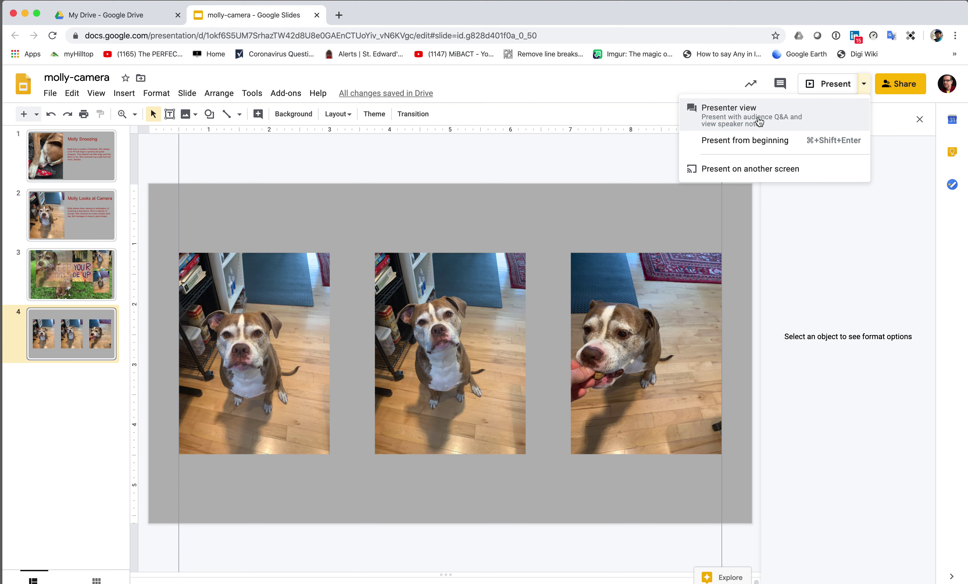
left_click(743, 146)
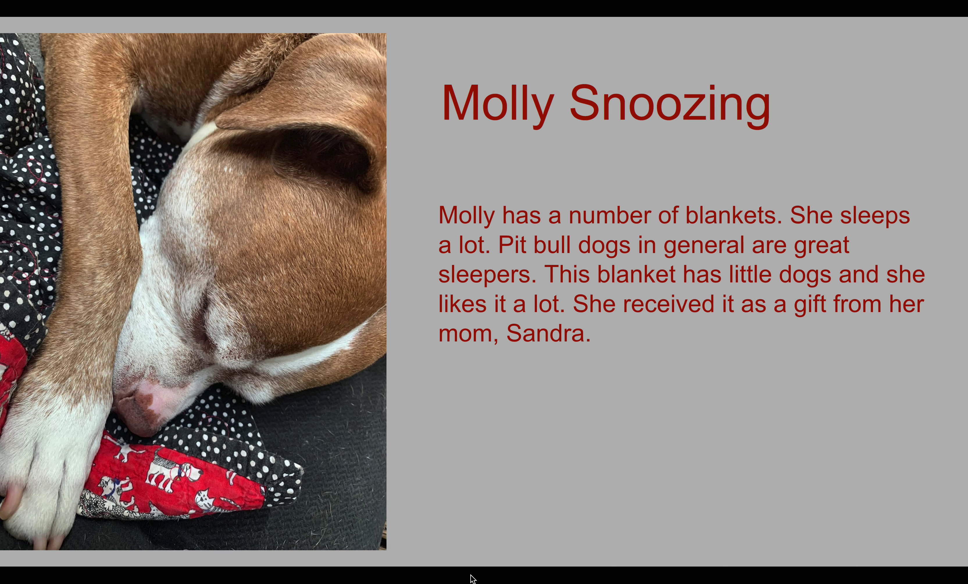
key("Right")
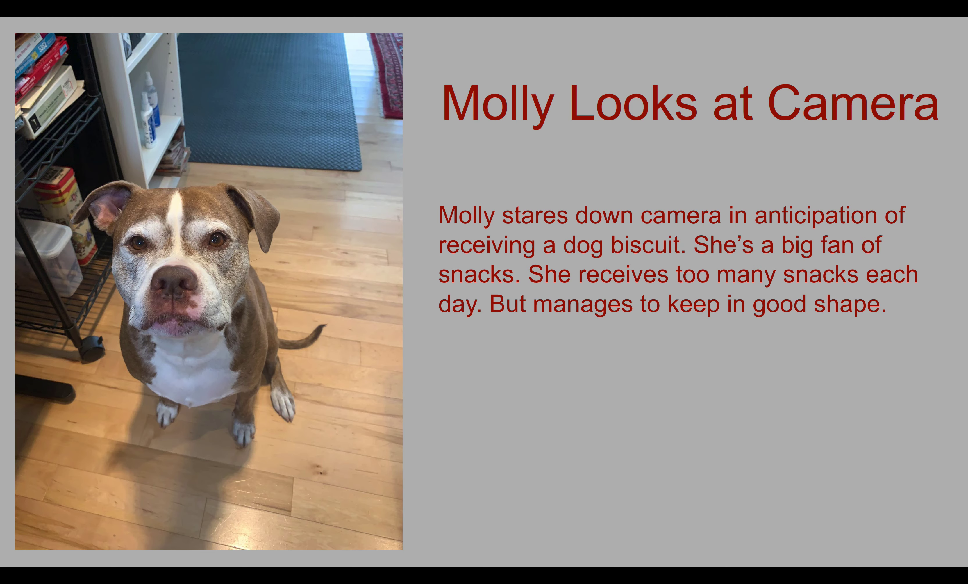
key("Right")
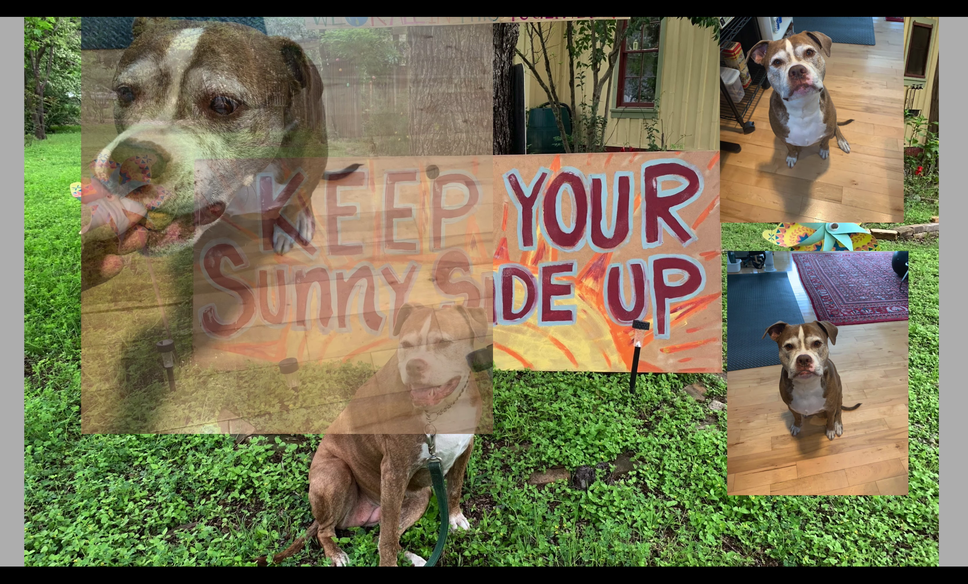
key("Right")
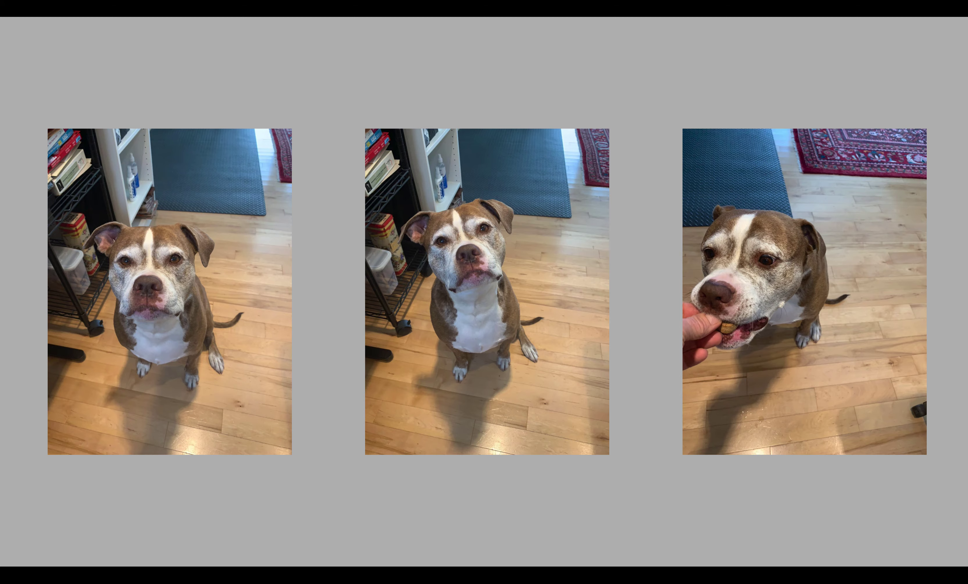
key("Escape")
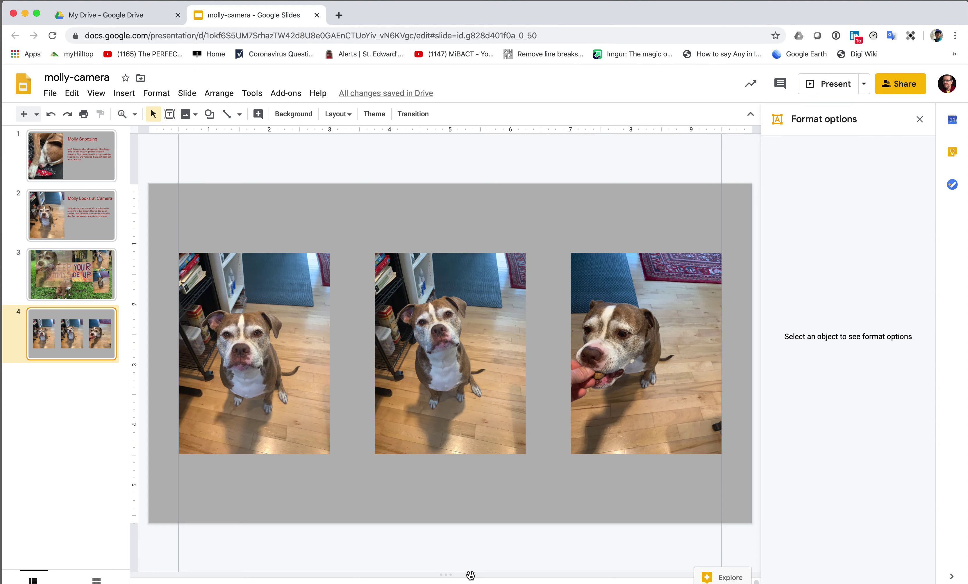